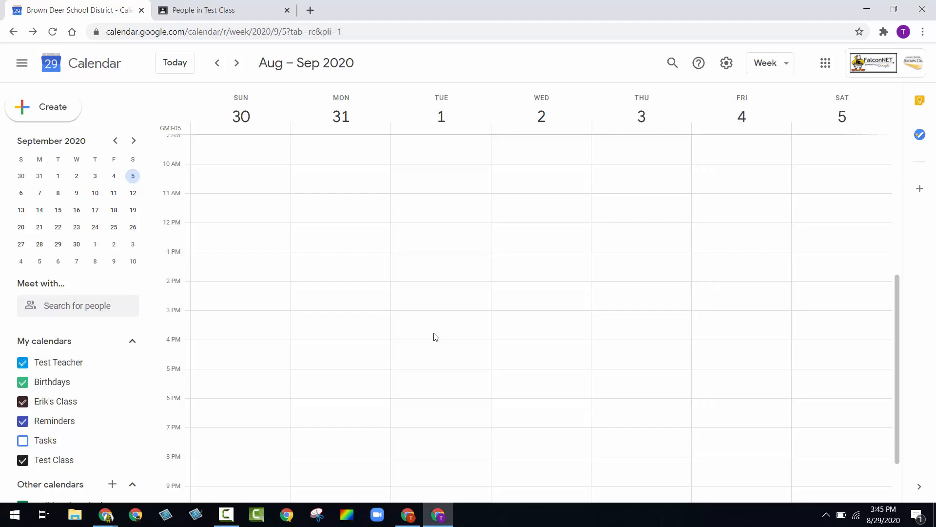
- Create appointment slots on Tuesday, September 1 from 1:30pm to 3:30pm with a slot duration of 10 minutes
{"action": "left_click", "coordinate": [414, 276]}
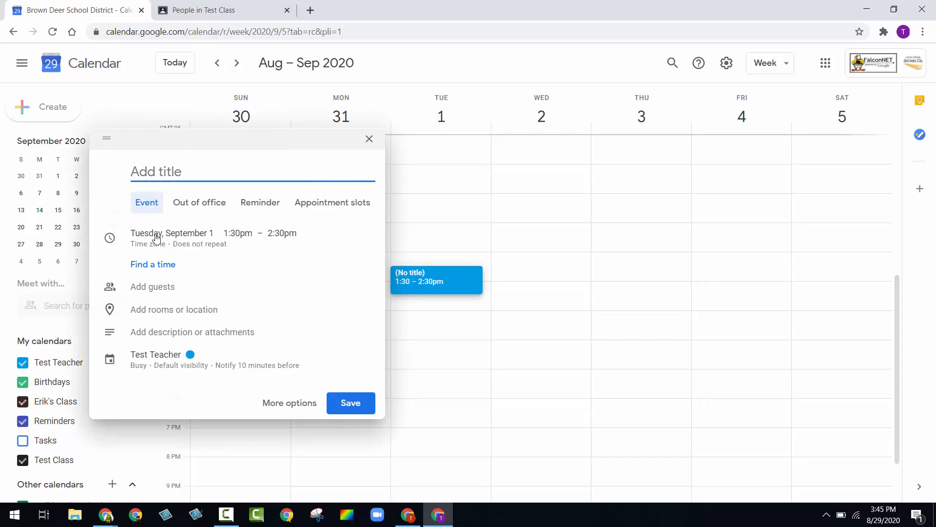
{"action": "left_click", "coordinate": [321, 204]}
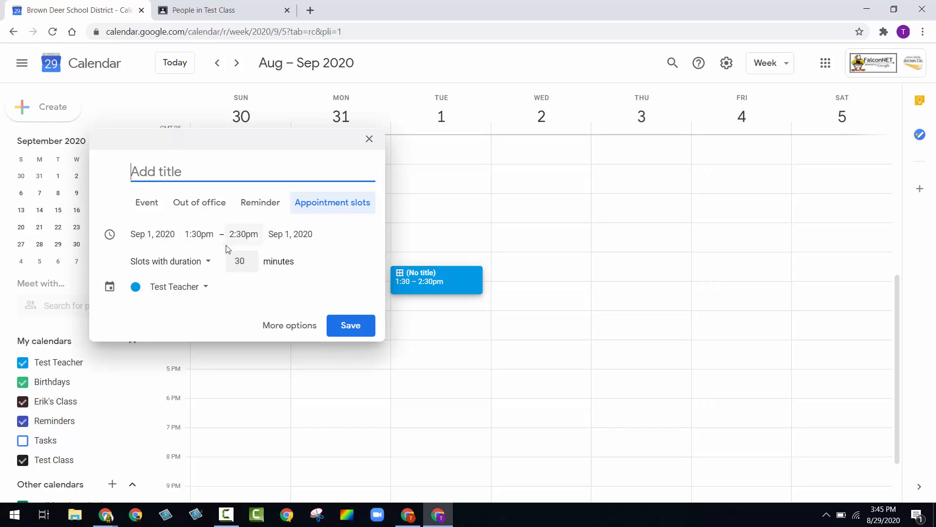
{"action": "left_click", "coordinate": [245, 235]}
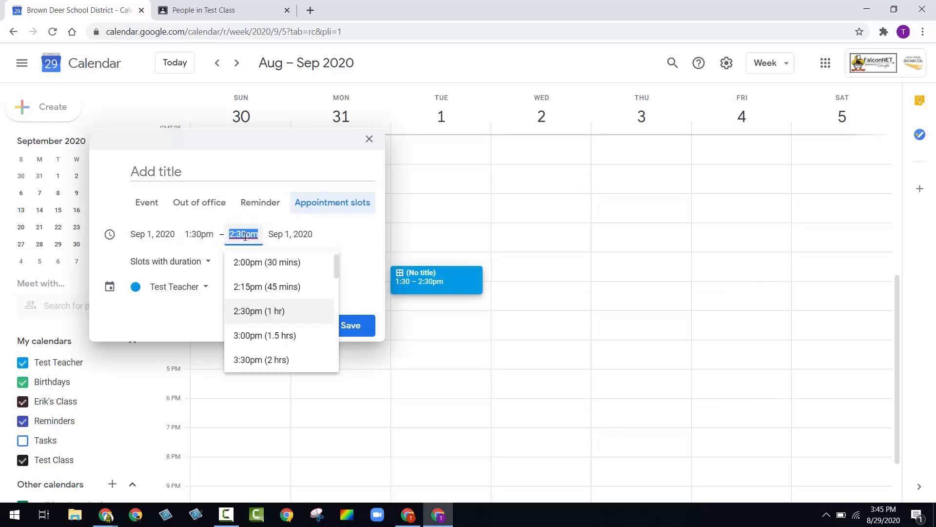
{"action": "left_click", "coordinate": [280, 356]}
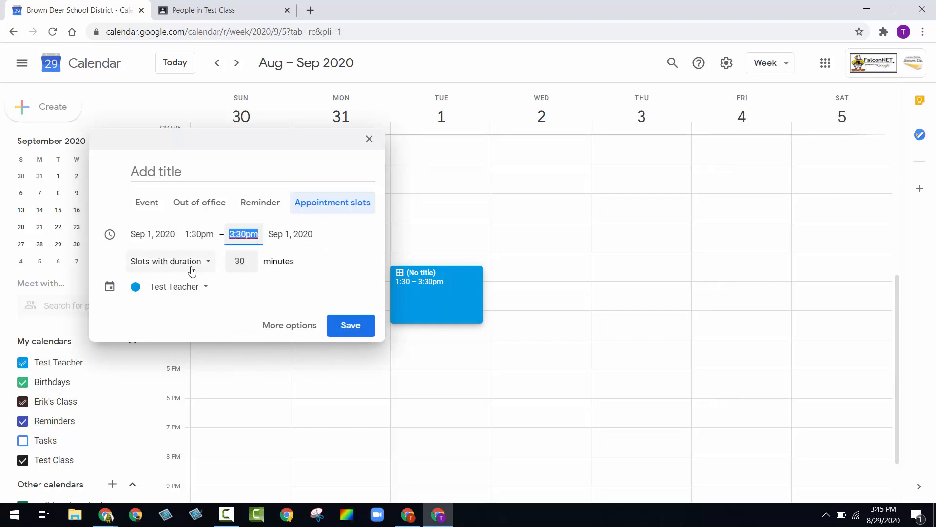
{"action": "double_click", "coordinate": [243, 260]}
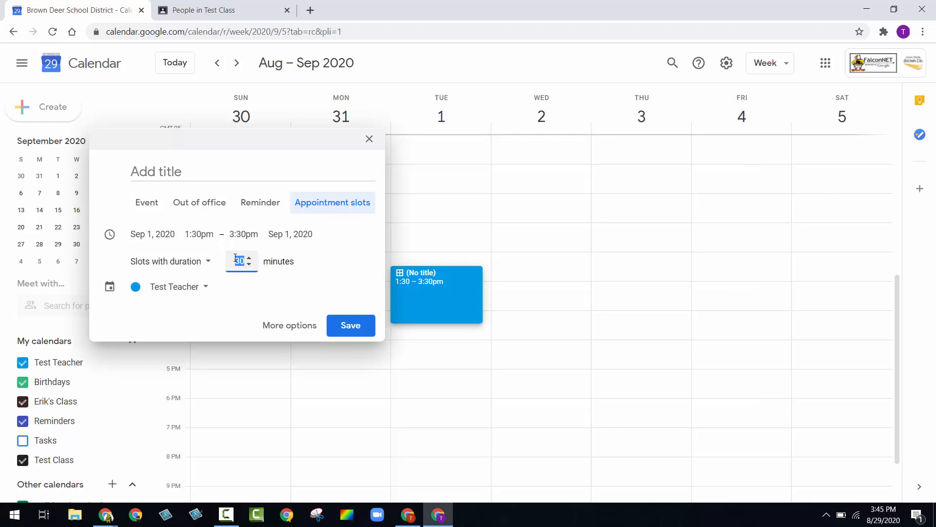
{"action": "type", "text": "10"}
- Title the appointment slots "Meet with the Teacher"
{"action": "left_click", "coordinate": [175, 168]}
{"action": "type", "text": "M"}
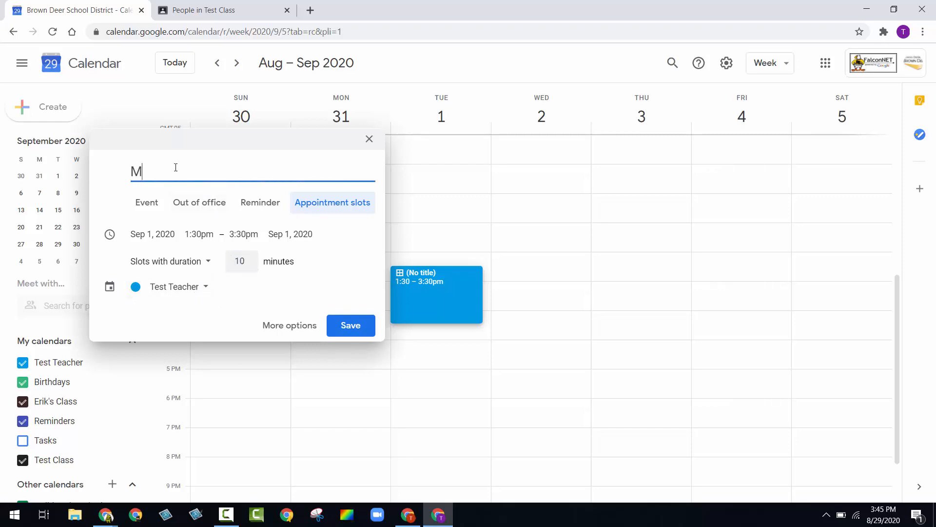
{"action": "type", "text": "eet with the TEa"}
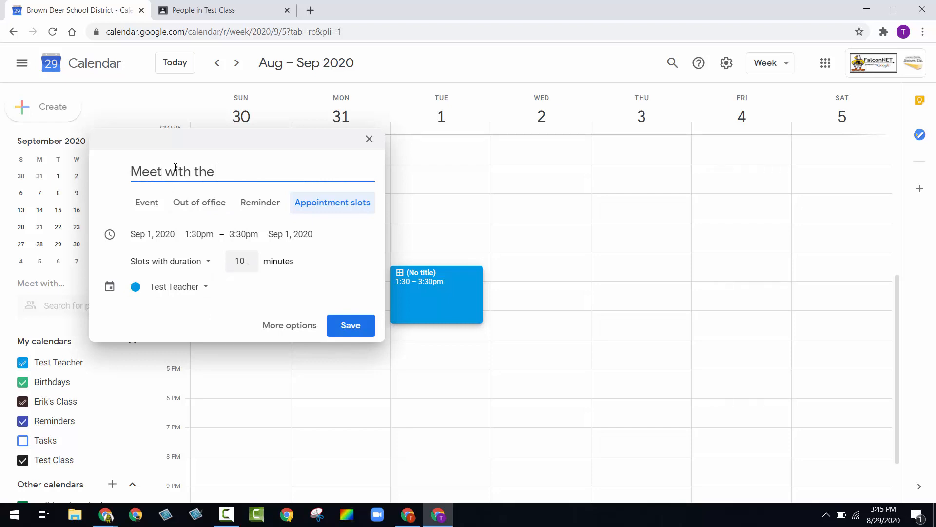
{"action": "key", "text": "BackSpace"}
{"action": "key", "text": "BackSpace"}
{"action": "type", "text": "eacher"}
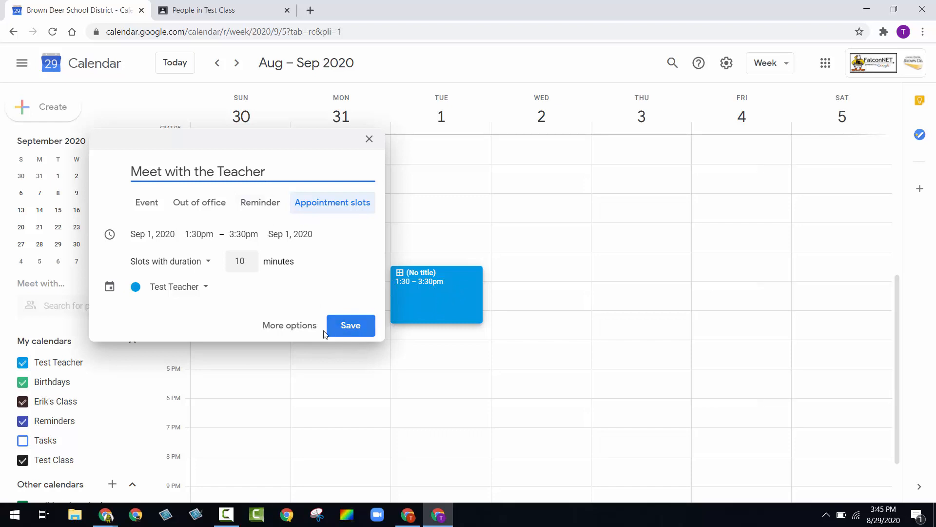
- Save the appointment slots with a custom weekly recurrence, Monday to Friday, never ending, and check the following week
{"action": "left_click", "coordinate": [300, 331]}
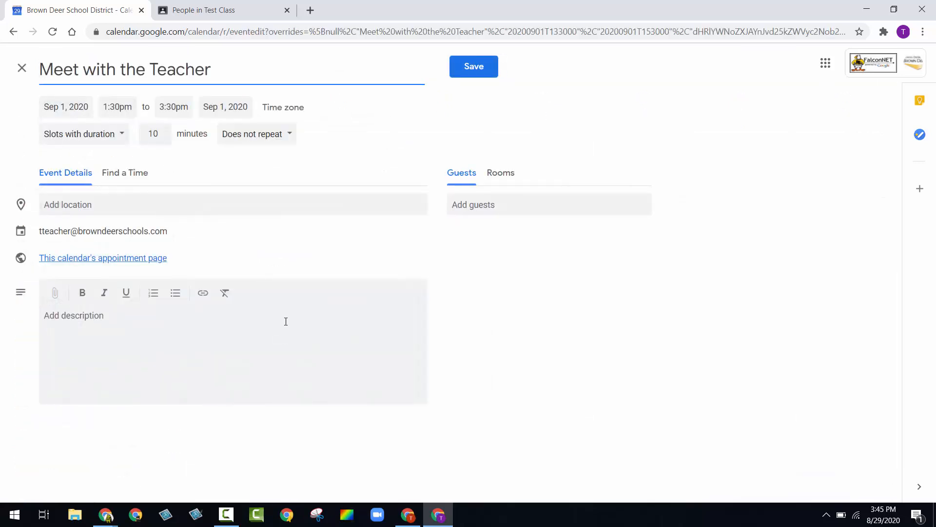
{"action": "left_click", "coordinate": [282, 136]}
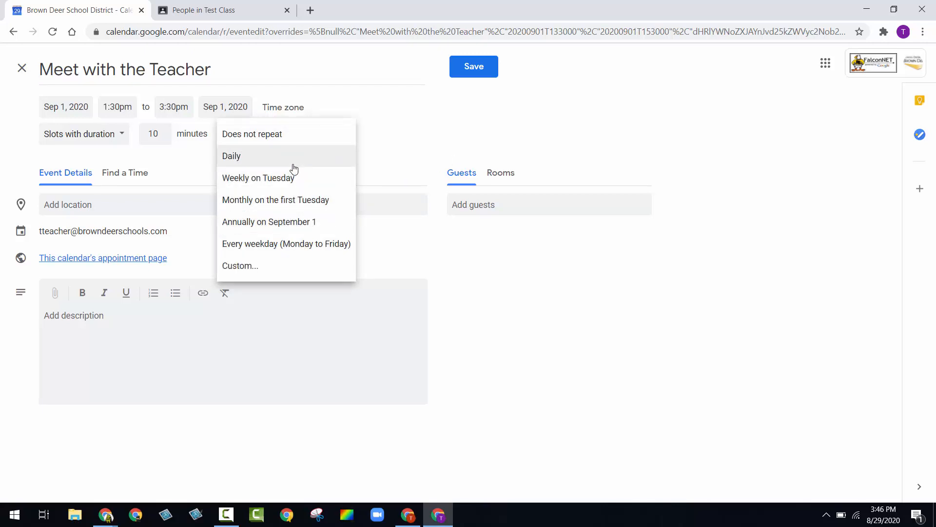
{"action": "left_click", "coordinate": [306, 243]}
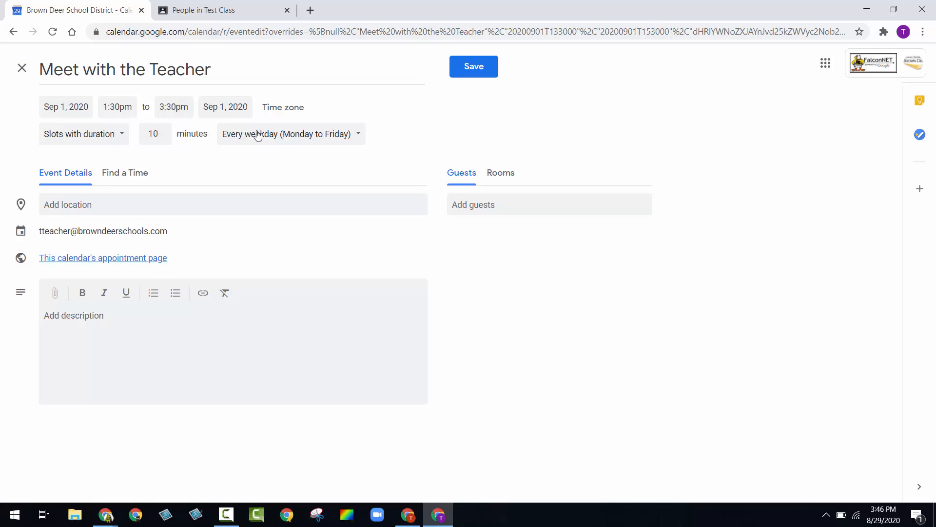
{"action": "left_click", "coordinate": [313, 140]}
{"action": "left_click", "coordinate": [295, 214]}
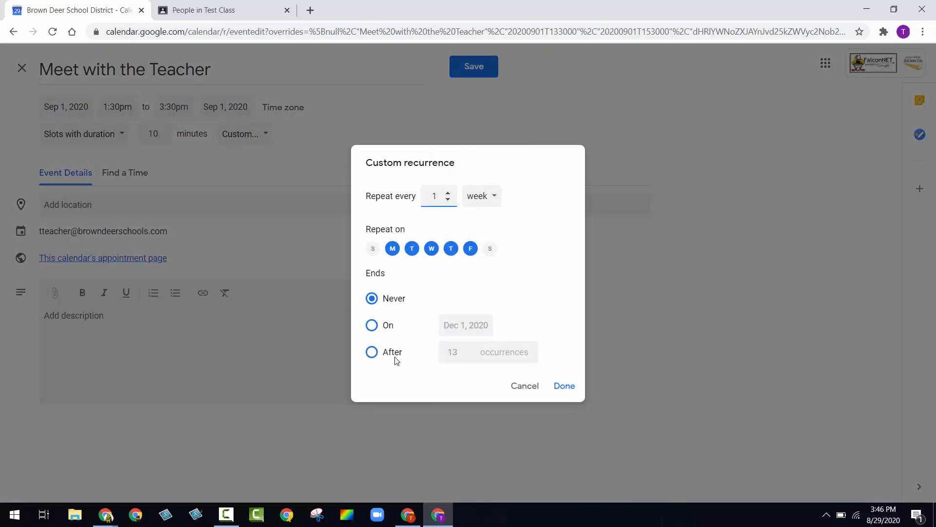
{"action": "left_click", "coordinate": [566, 387]}
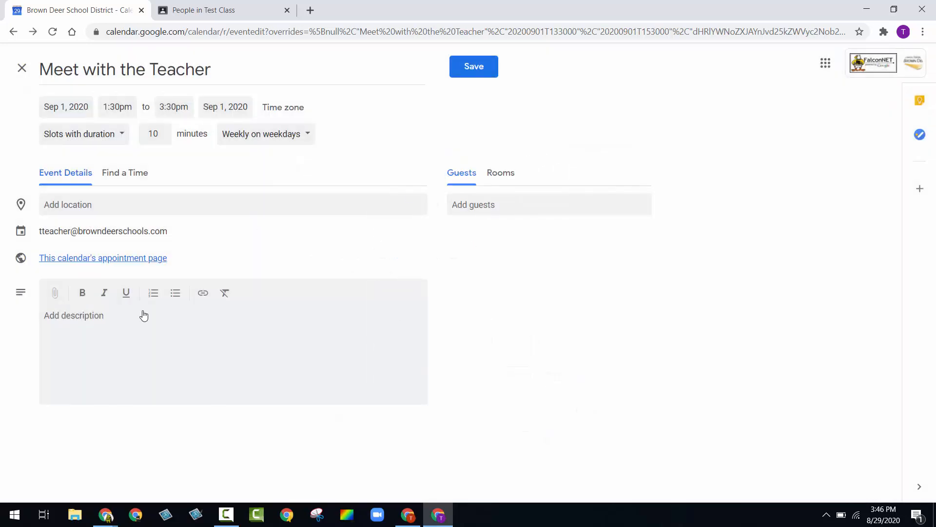
{"action": "left_click", "coordinate": [477, 66]}
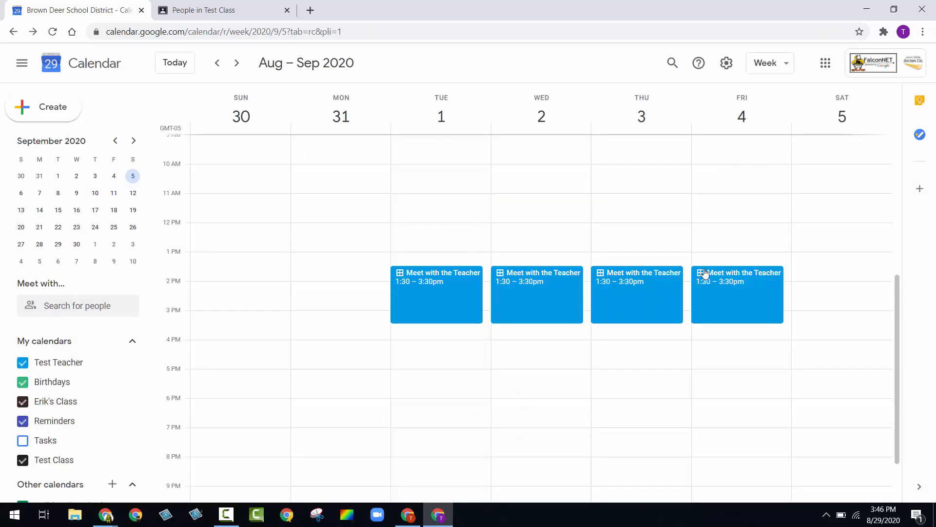
{"action": "left_click", "coordinate": [236, 63]}
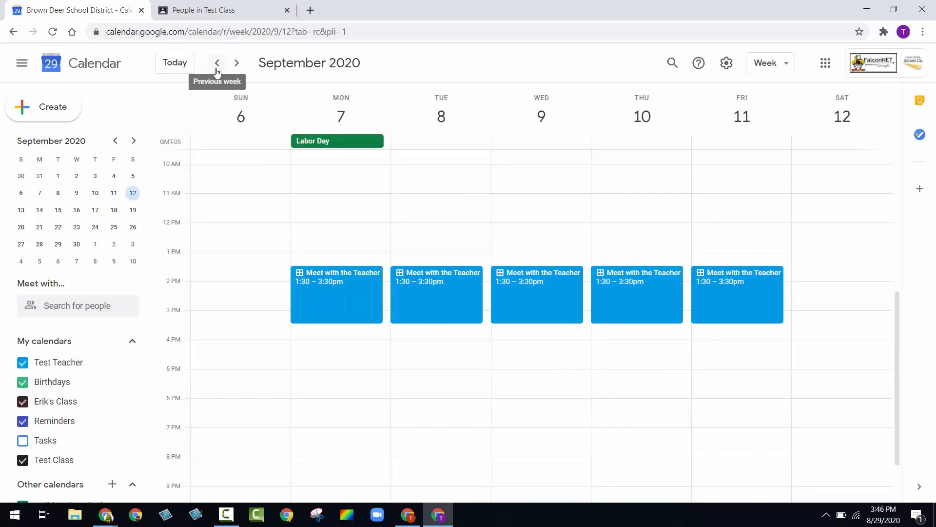
{"action": "left_click", "coordinate": [217, 71]}
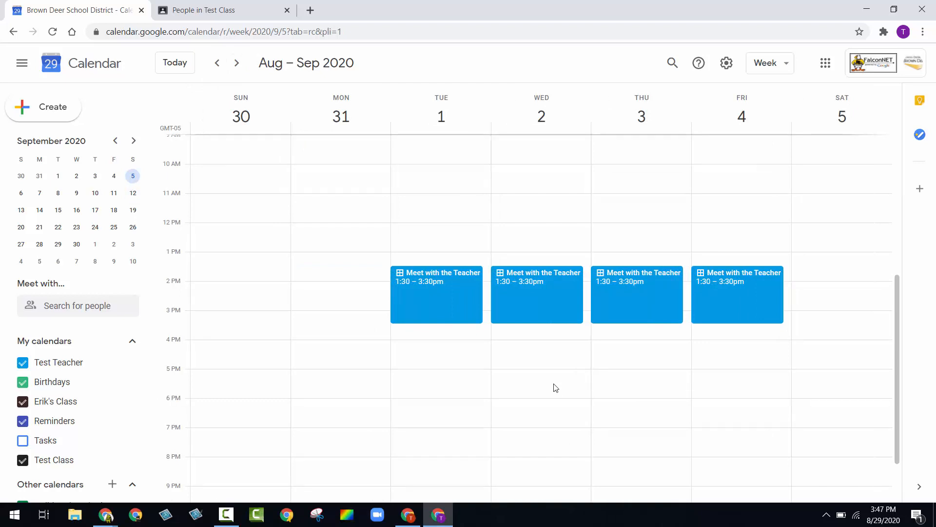
- Open the appointment page from Tuesday's event and preview the booking form for the September 1, 1:30pm slot without booking it
{"action": "left_click", "coordinate": [460, 314]}
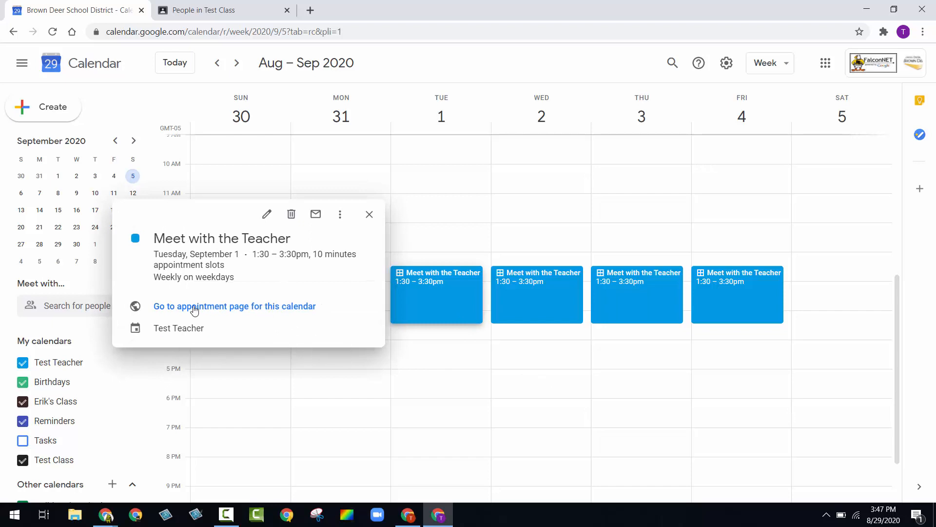
{"action": "left_click", "coordinate": [253, 311]}
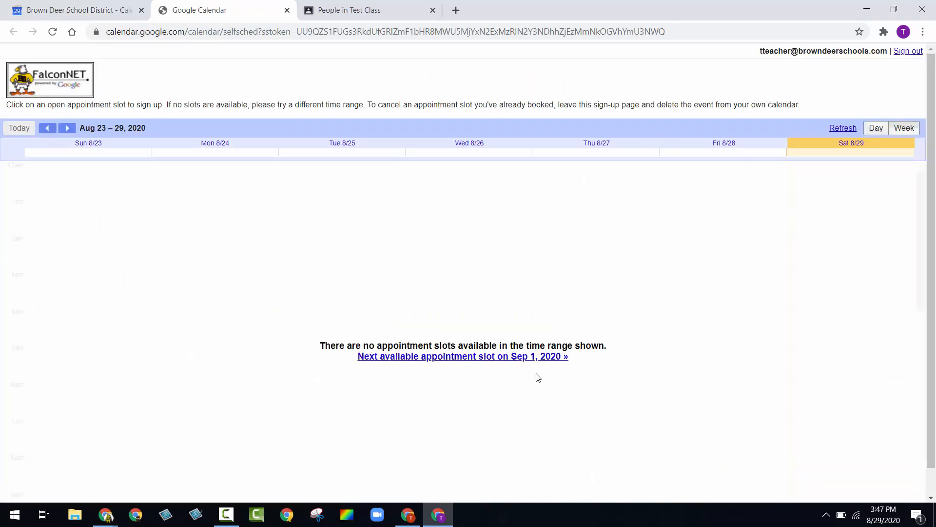
{"action": "left_click", "coordinate": [68, 128]}
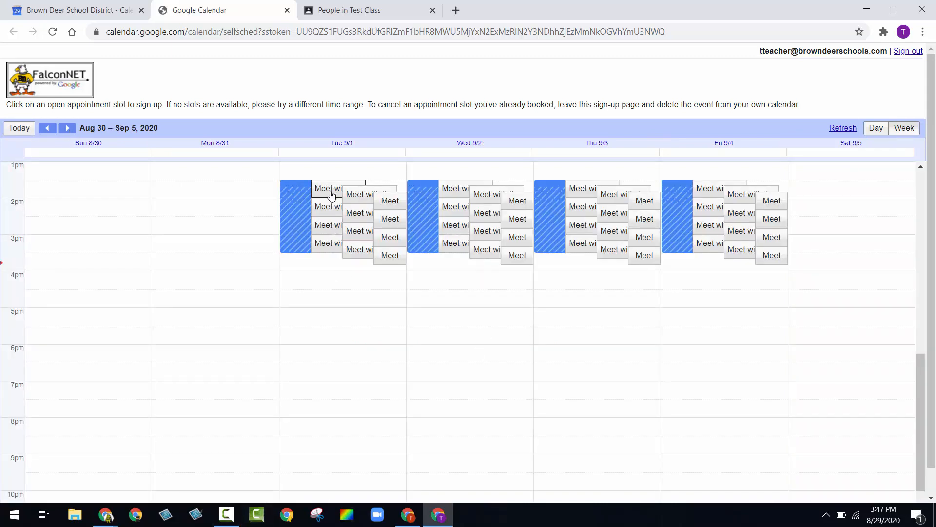
{"action": "left_click", "coordinate": [331, 195]}
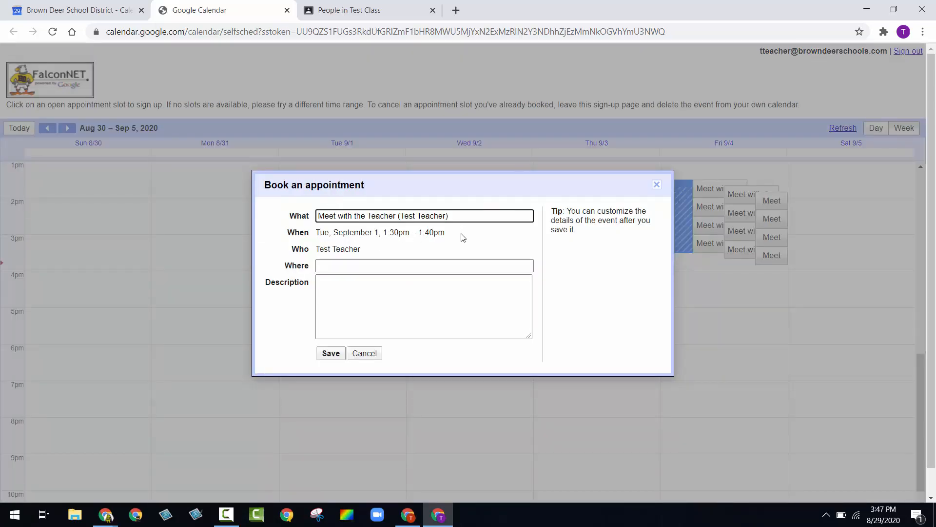
{"action": "left_click", "coordinate": [657, 184]}
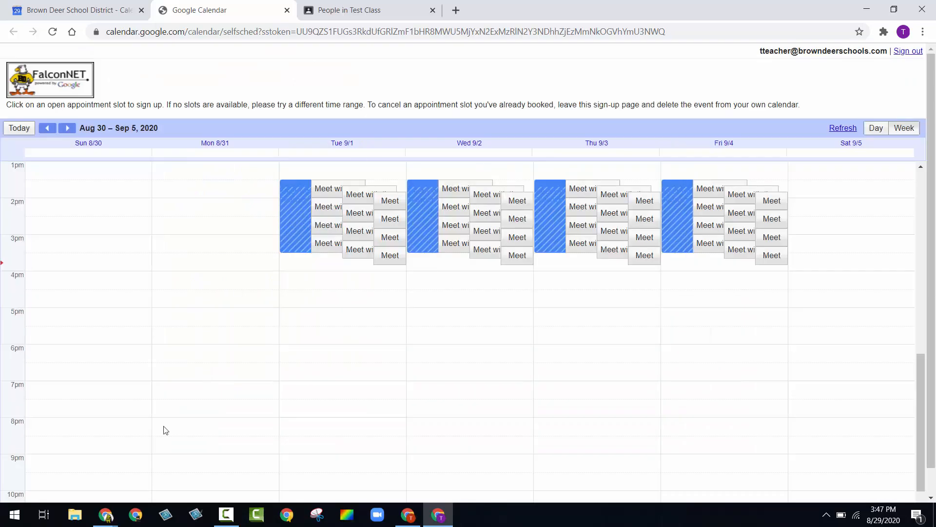
- Copy the appointment page's web address and start a new material in Test Class's classwork in Google Classroom
{"action": "left_click", "coordinate": [219, 36]}
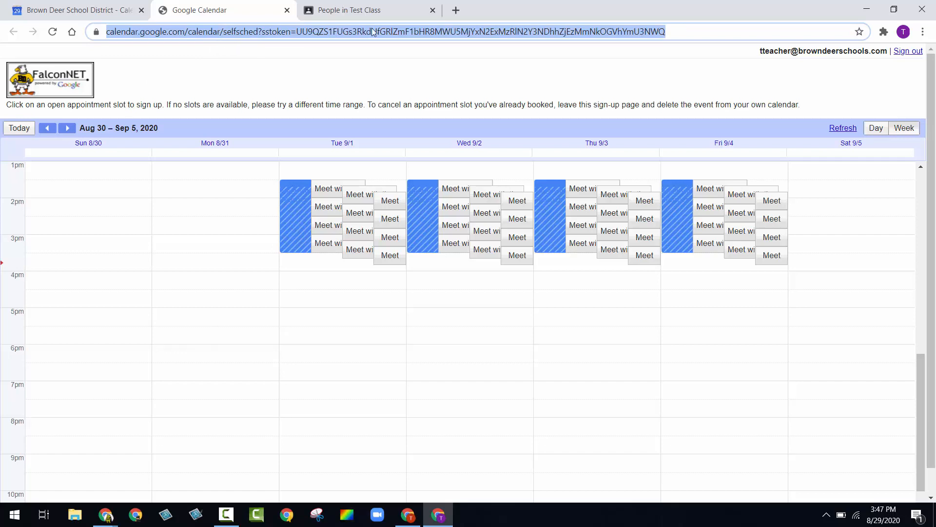
{"action": "left_click", "coordinate": [337, 15]}
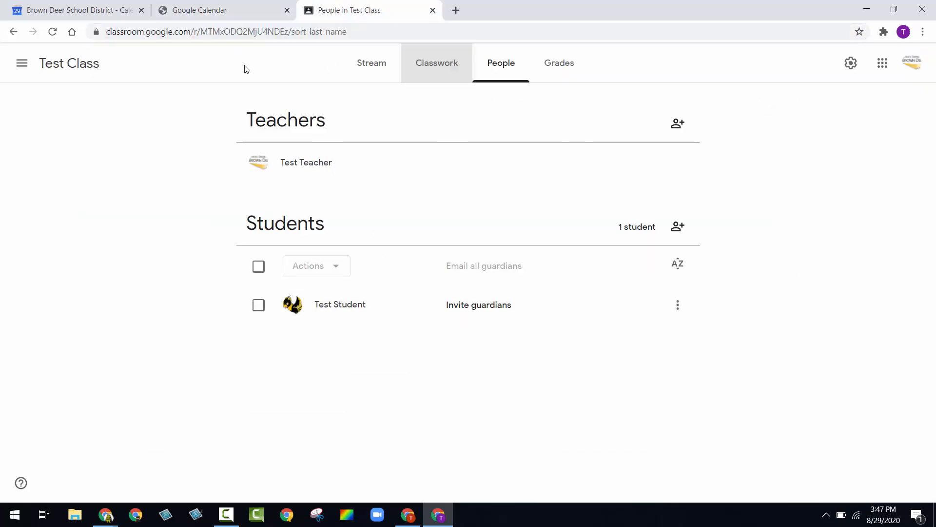
{"action": "left_click", "coordinate": [422, 56]}
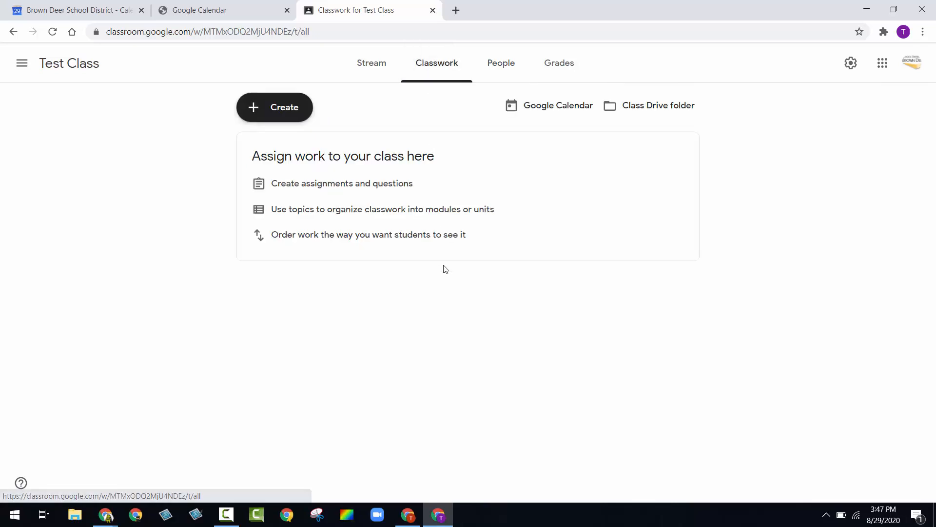
{"action": "left_click", "coordinate": [276, 117]}
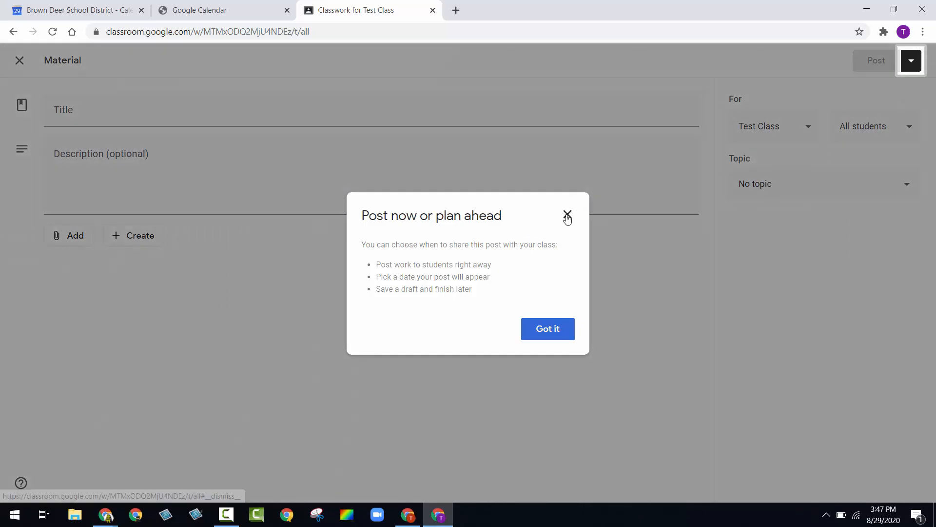
{"action": "left_click", "coordinate": [567, 214]}
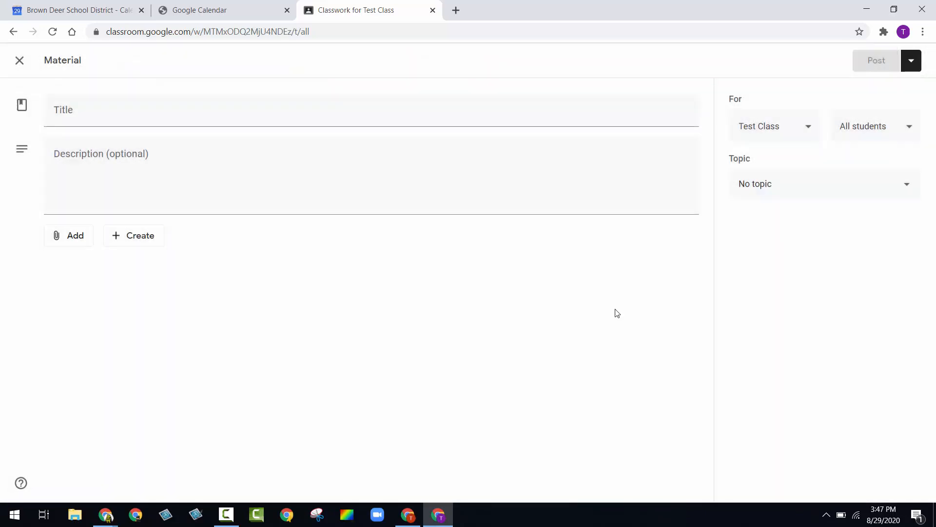
- Title the material "Meet with the Teacher" and describe it as "Sign up to meet with me."
{"action": "left_click", "coordinate": [112, 118]}
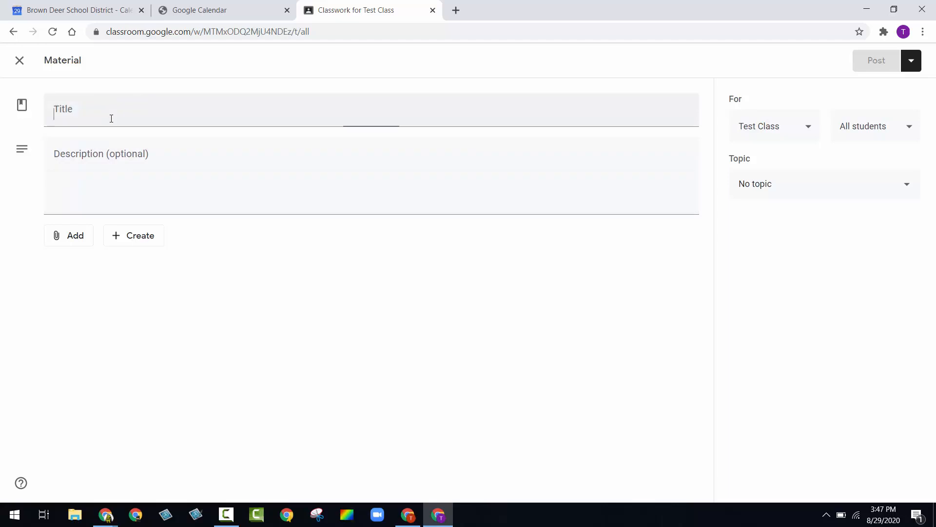
{"action": "type", "text": "Meet"}
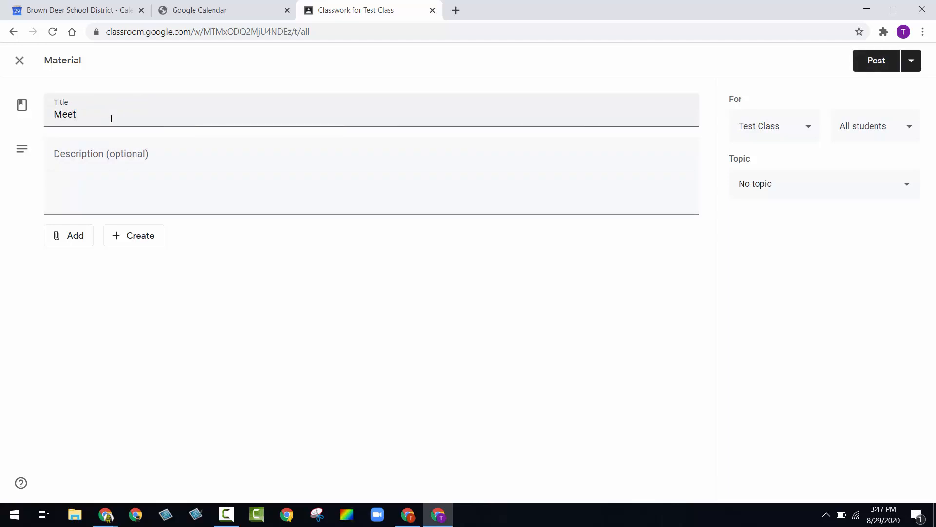
{"action": "type", "text": " with the Teacher"}
{"action": "left_click", "coordinate": [126, 170]}
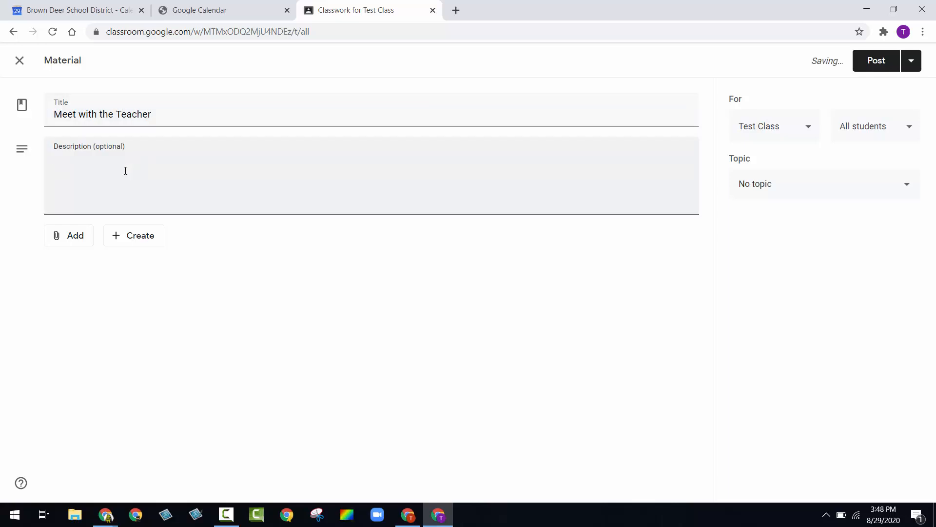
{"action": "type", "text": "Sign up to "}
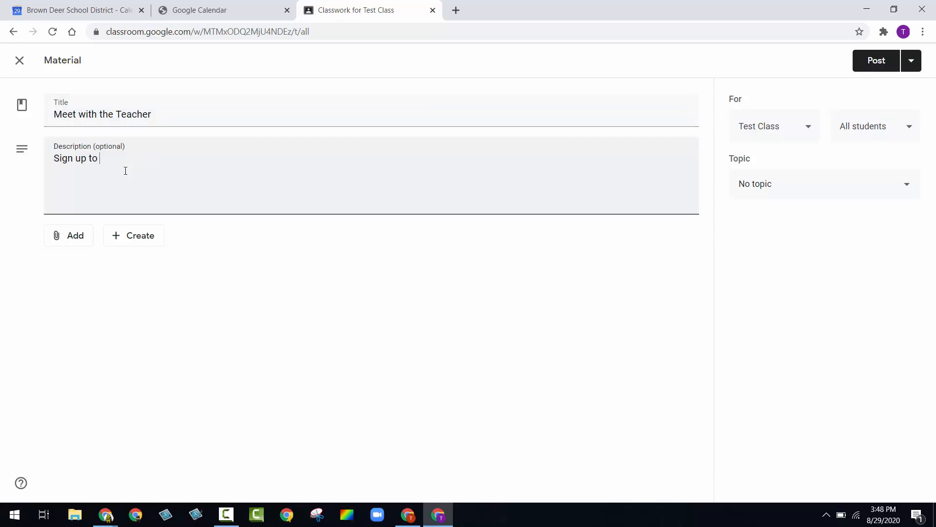
{"action": "type", "text": "meet with me."}
- Attach the copied appointment page link to the material and post it to the class
{"action": "left_click", "coordinate": [80, 238]}
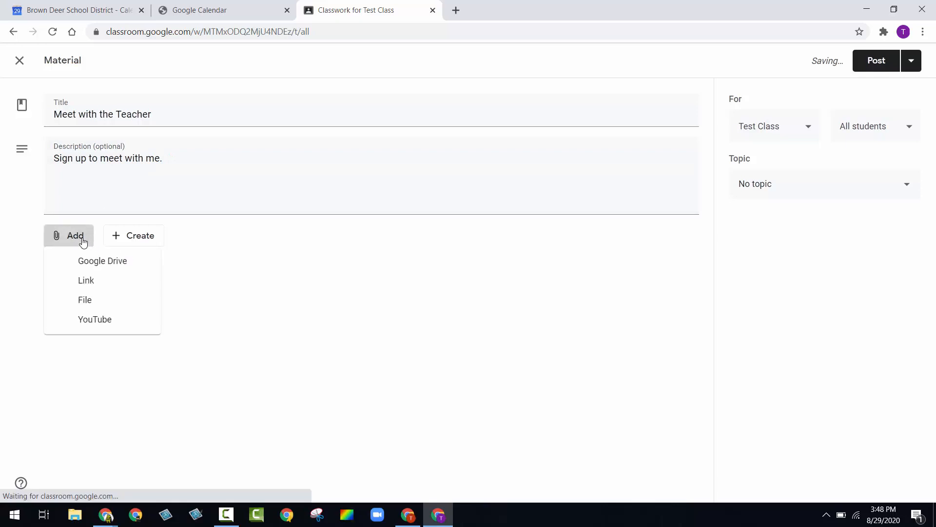
{"action": "left_click", "coordinate": [86, 281]}
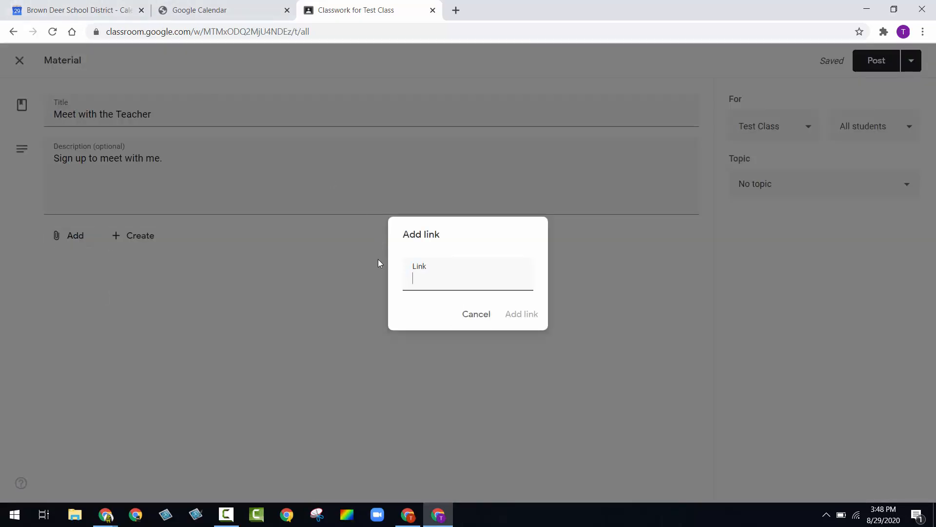
{"action": "key", "text": "ctrl+v"}
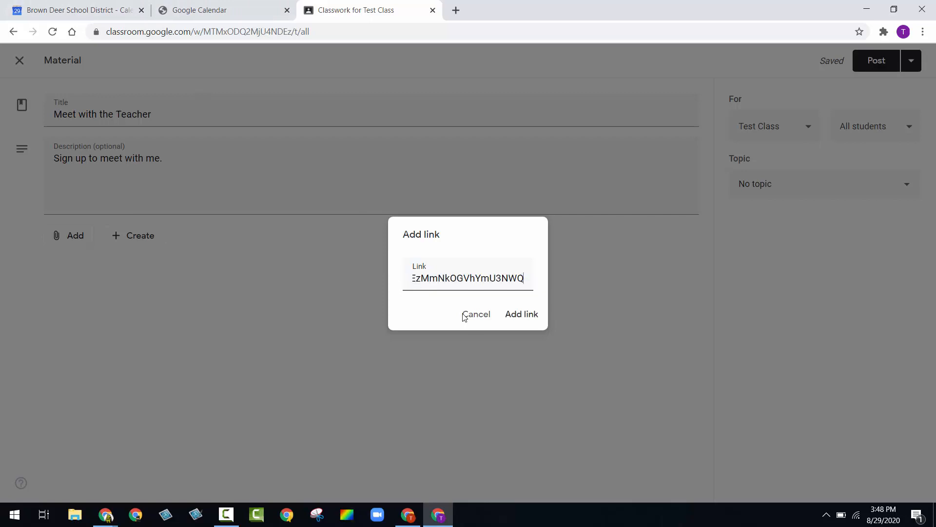
{"action": "left_click", "coordinate": [504, 317]}
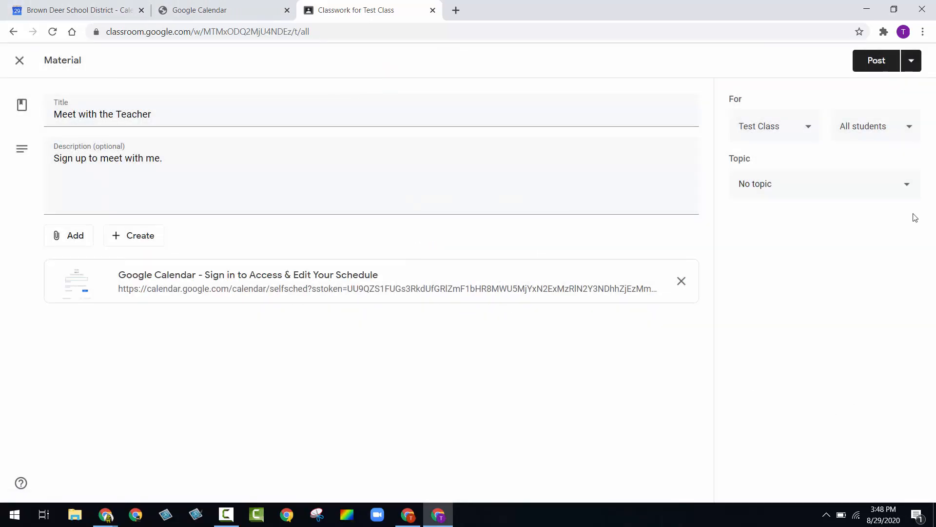
{"action": "left_click", "coordinate": [873, 62]}
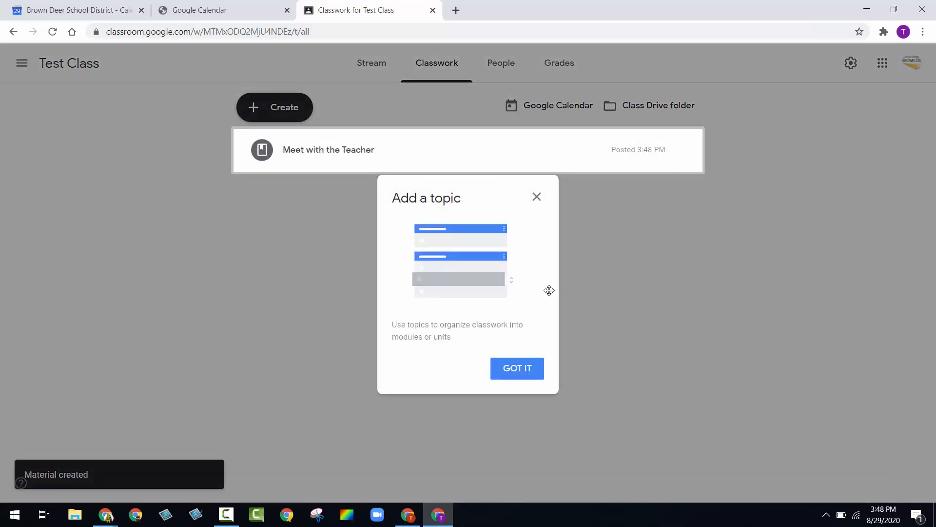
- Switch to the student's Google Classroom and open the sign-up link in Test Class's "Meet with the Teacher" classwork material
{"action": "left_click", "coordinate": [535, 376]}
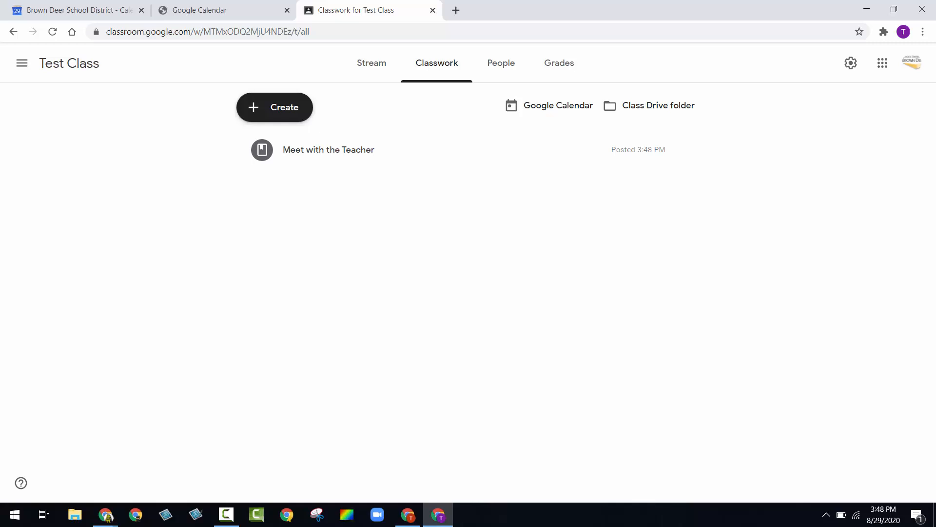
{"action": "left_click_drag", "start_coordinate": [935, 215], "coordinate": [91, 3]}
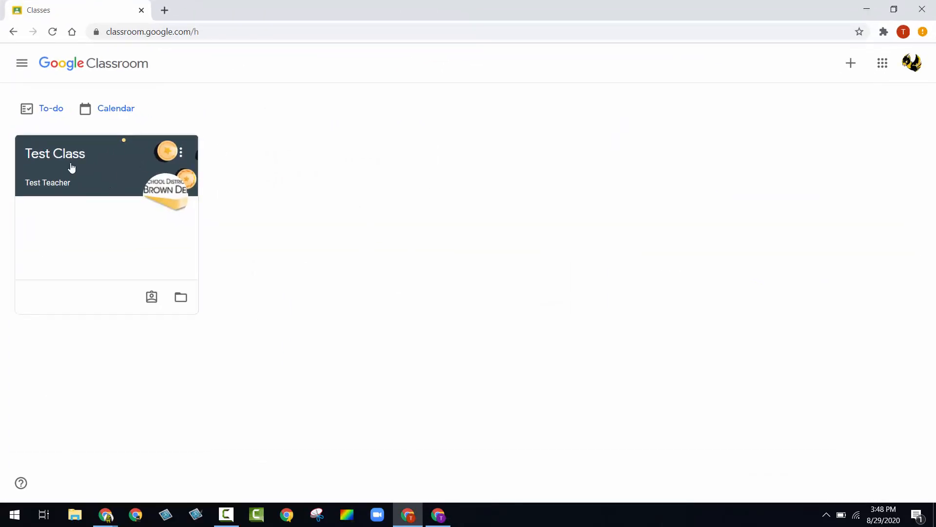
{"action": "left_click", "coordinate": [56, 147]}
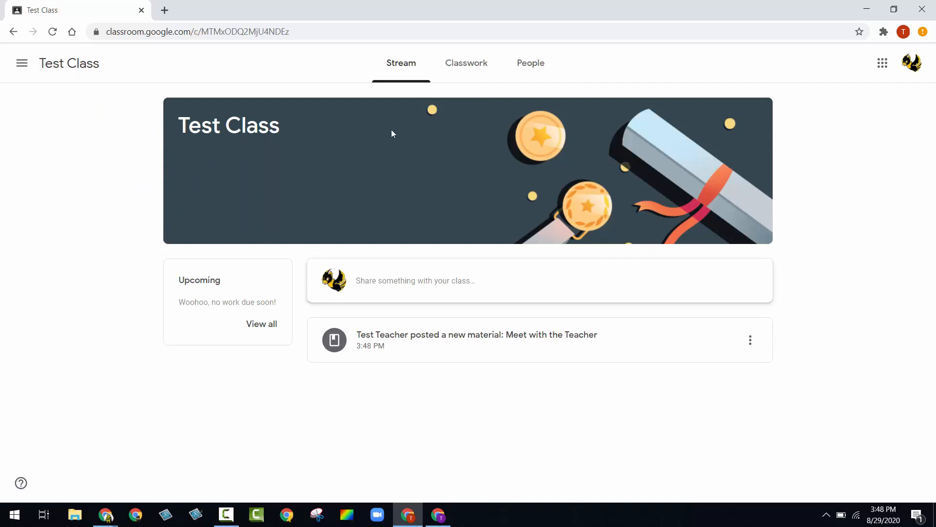
{"action": "left_click", "coordinate": [465, 64]}
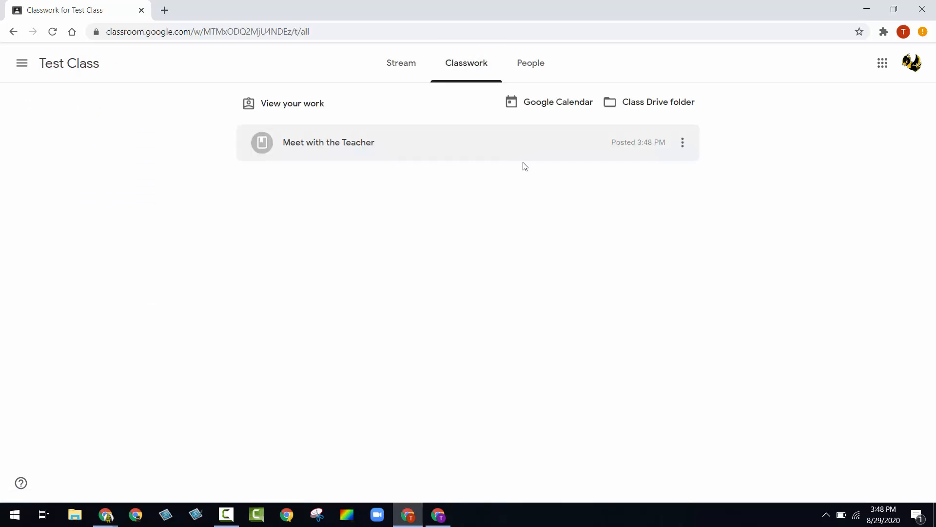
{"action": "left_click", "coordinate": [356, 143]}
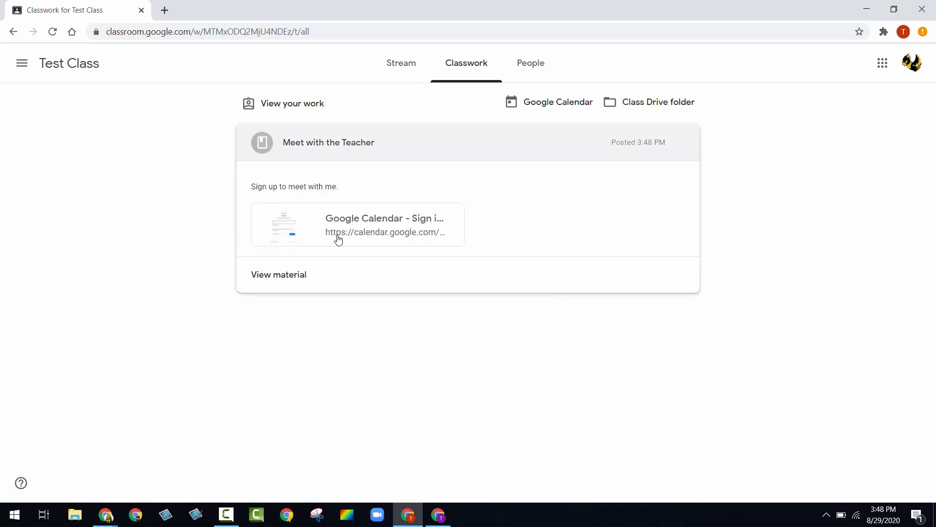
{"action": "left_click", "coordinate": [344, 234]}
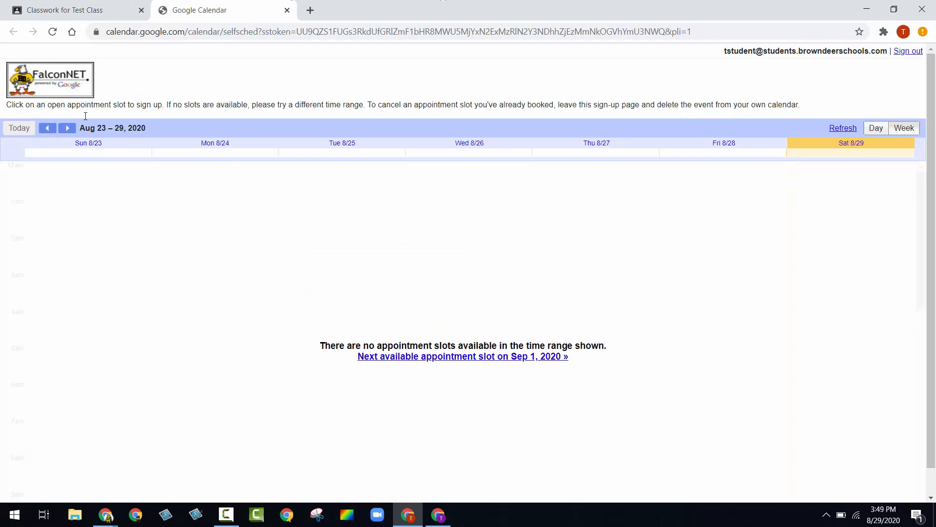
- Book the Tuesday, September 1, 1:30pm–1:40pm appointment as the student, then reload the sign-up page to check that week's remaining slots
{"action": "left_click", "coordinate": [67, 128]}
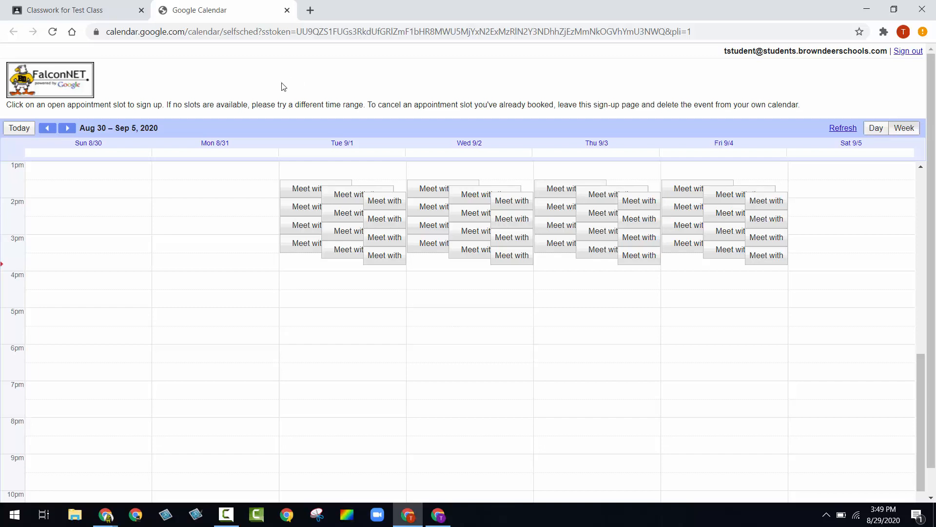
{"action": "left_click", "coordinate": [314, 192]}
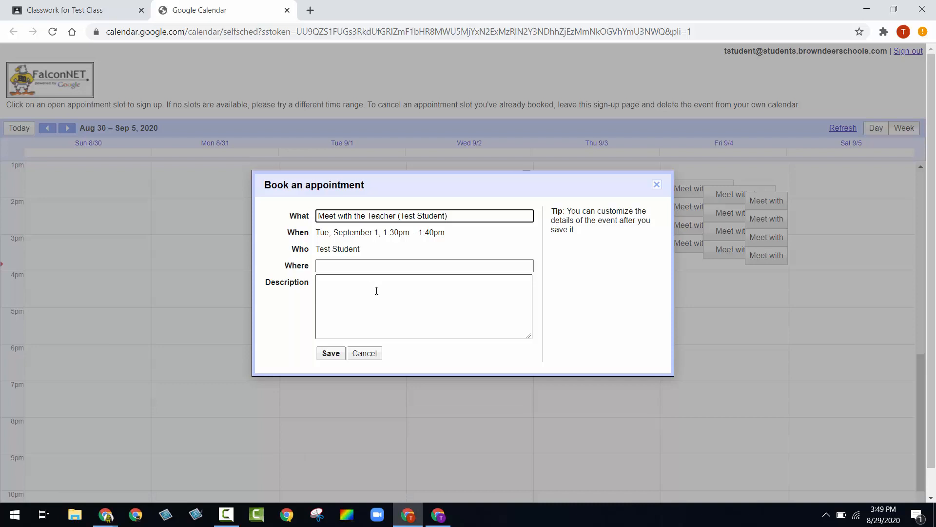
{"action": "left_click", "coordinate": [331, 353]}
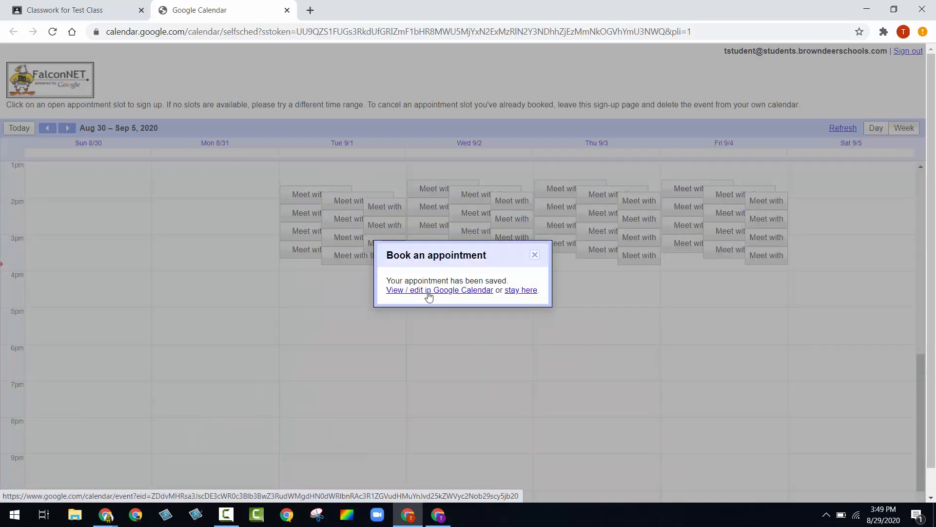
{"action": "left_click", "coordinate": [521, 290]}
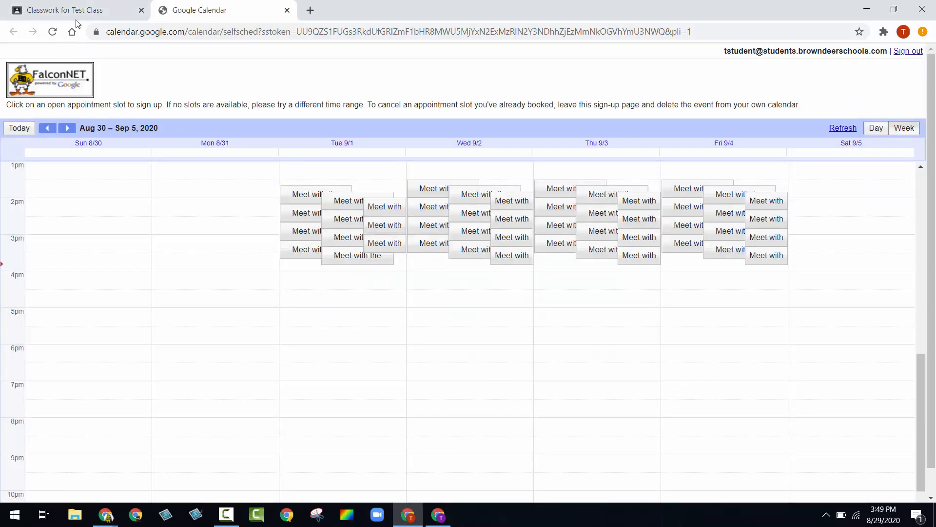
{"action": "left_click", "coordinate": [52, 32]}
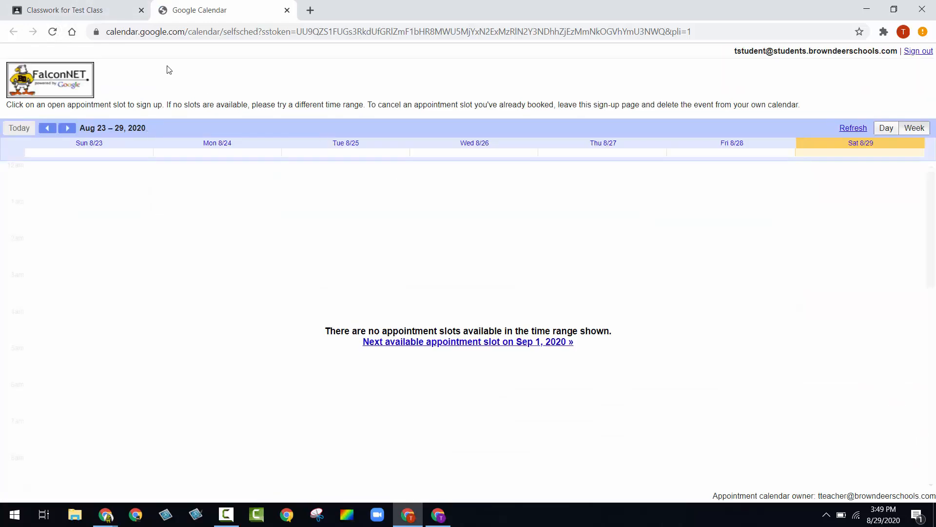
{"action": "left_click", "coordinate": [67, 129]}
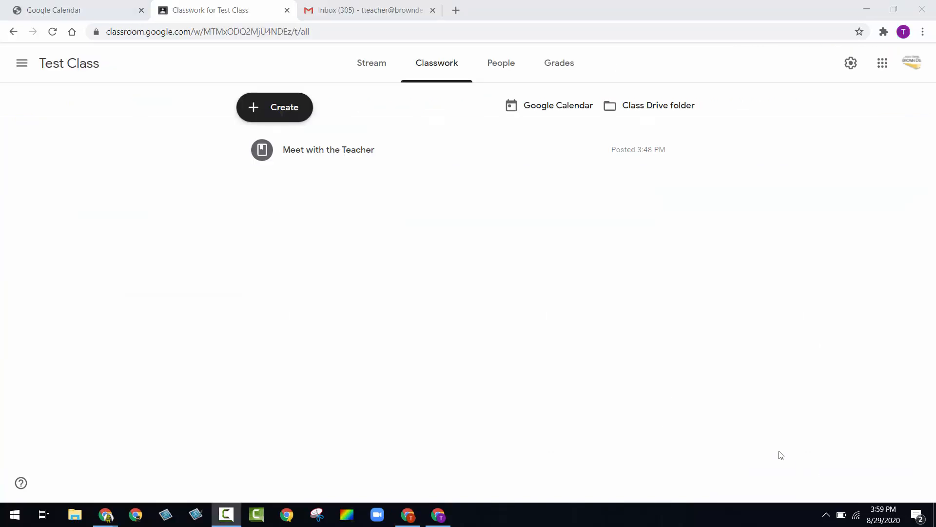
- Switch to the teacher's Gmail and open the invitation email for the September 1 "Meet with the Teacher" appointment
{"action": "left_click", "coordinate": [391, 9]}
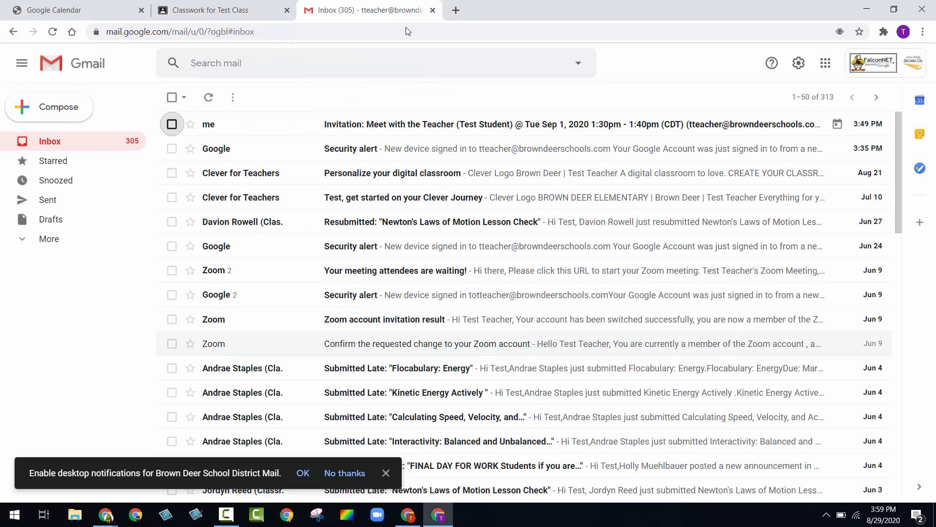
{"action": "left_click", "coordinate": [396, 127]}
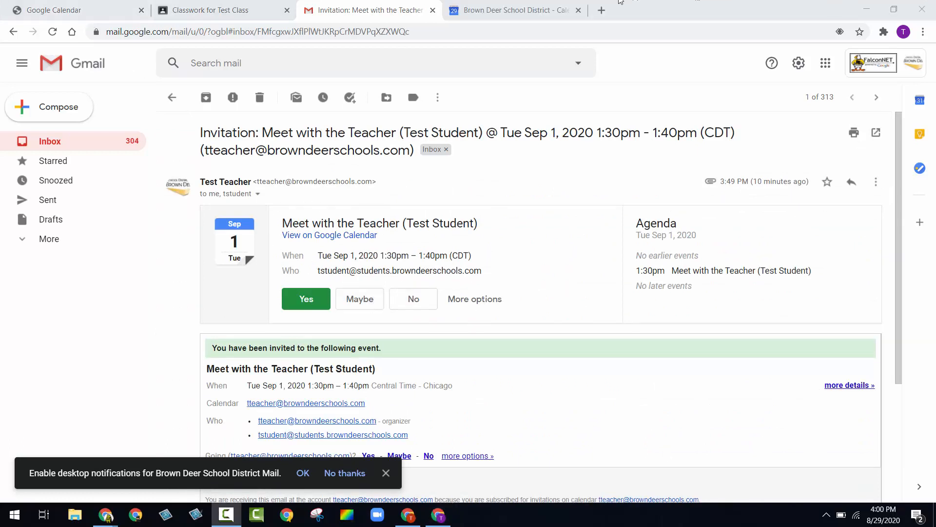
- Add Google Meet video conferencing to the booked September 1, 1:30pm appointment in the teacher's Google Calendar and save the event
{"action": "left_click", "coordinate": [497, 11]}
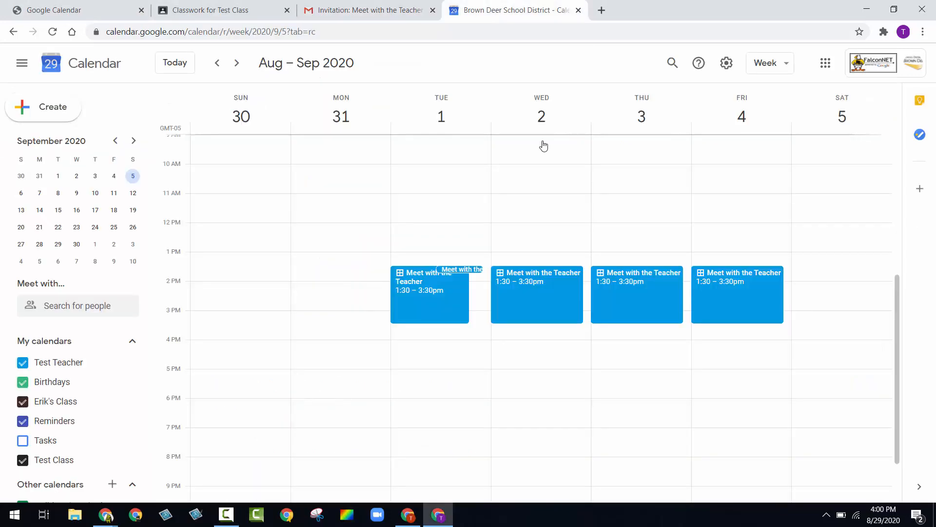
{"action": "left_click", "coordinate": [460, 272]}
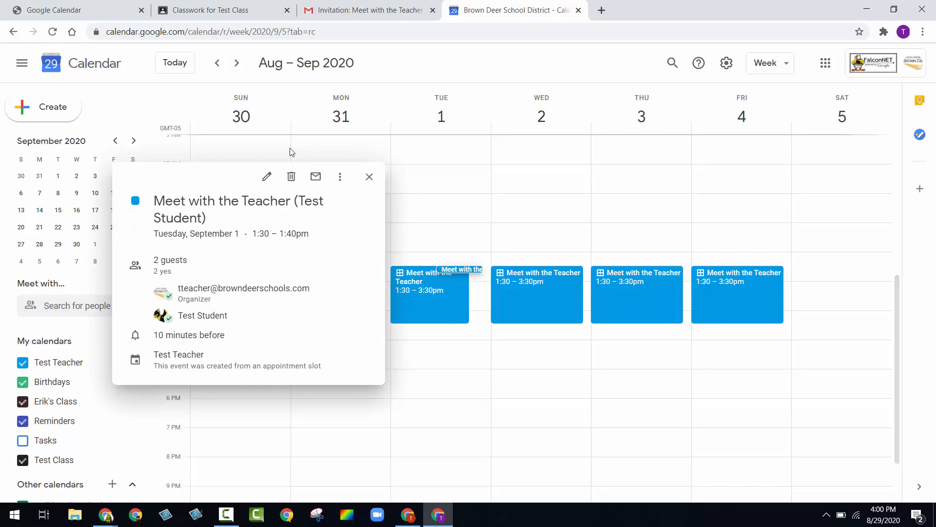
{"action": "left_click", "coordinate": [268, 179]}
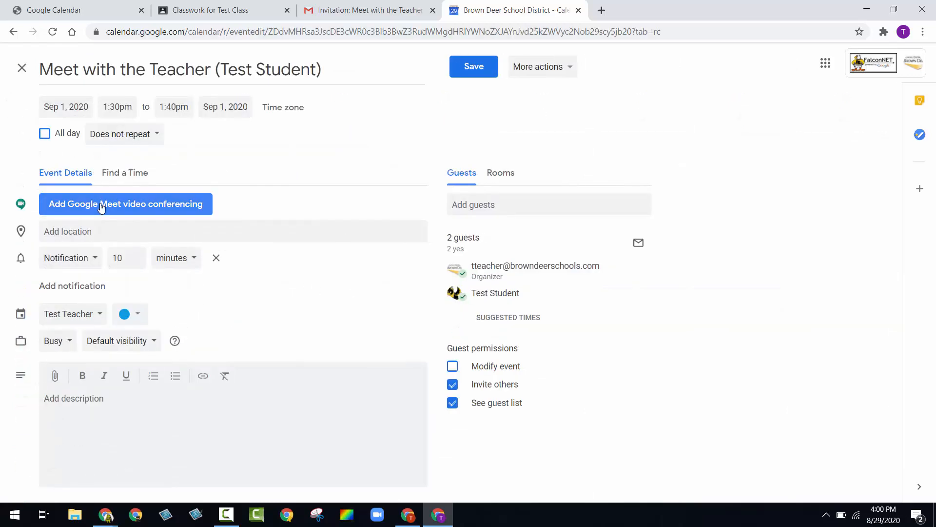
{"action": "left_click", "coordinate": [101, 207]}
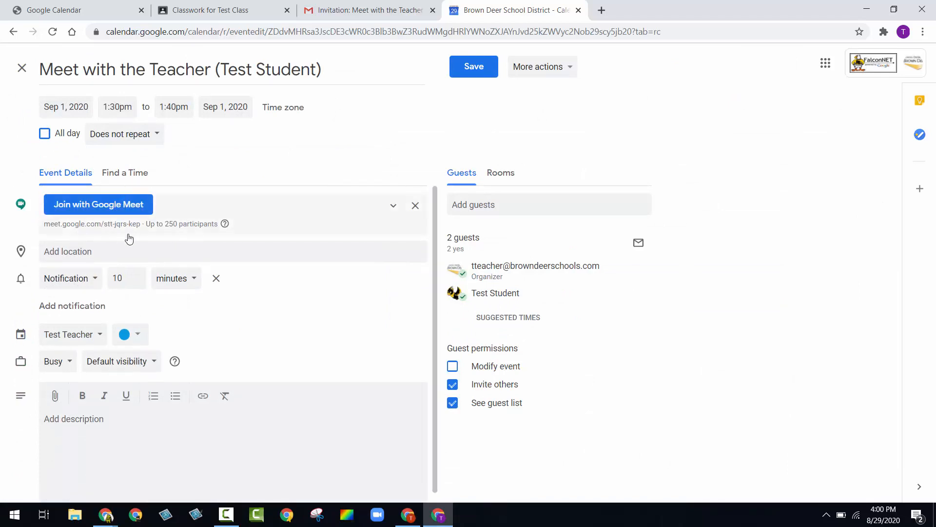
{"action": "left_click", "coordinate": [482, 74]}
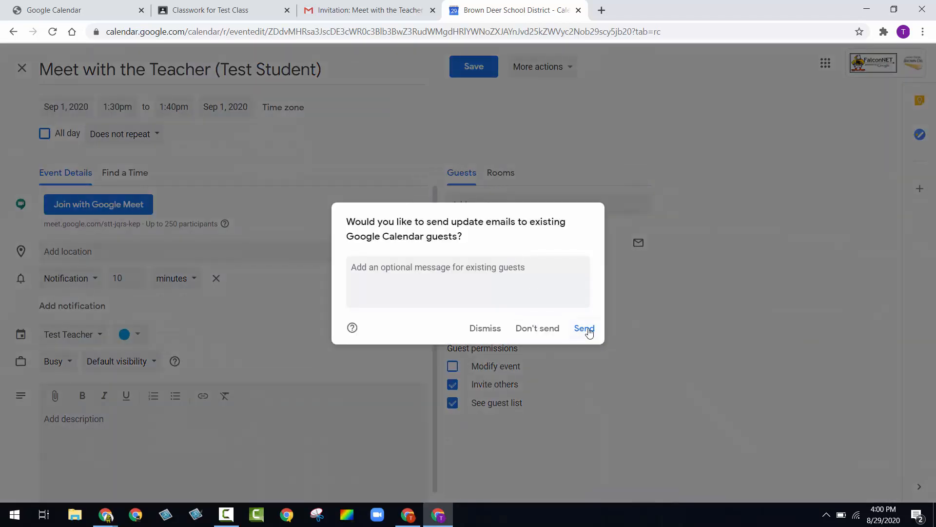
{"action": "left_click", "coordinate": [490, 279]}
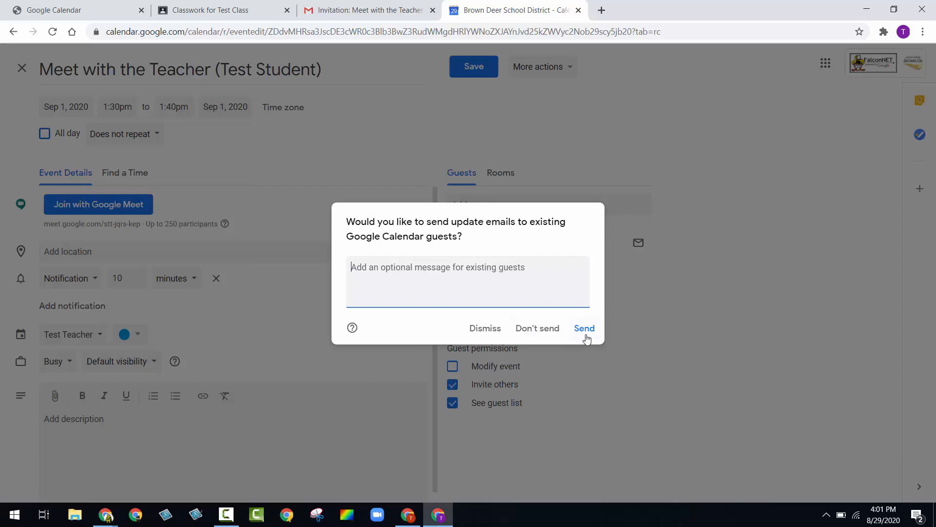
{"action": "left_click", "coordinate": [554, 329]}
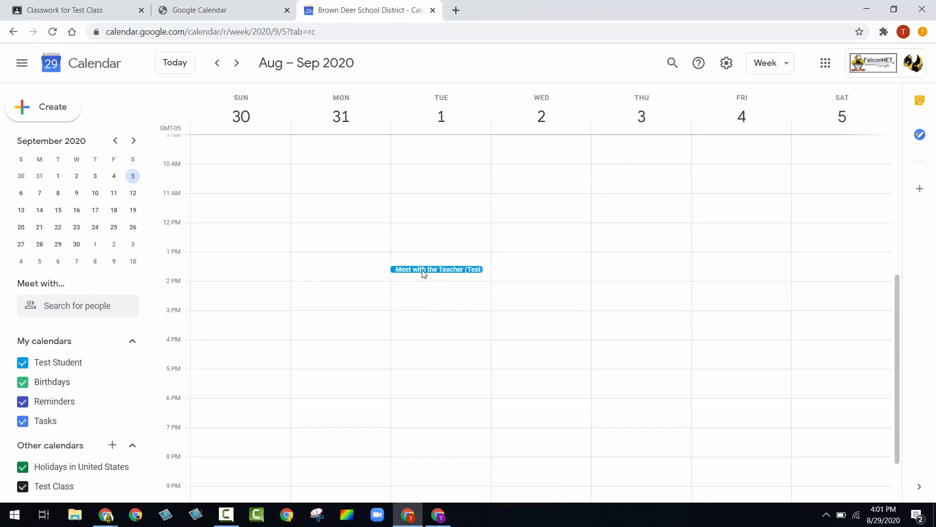
- Open the September 1 "Meet with the Teacher" appointment in the student's Google Calendar to check its details
{"action": "left_click", "coordinate": [422, 270]}
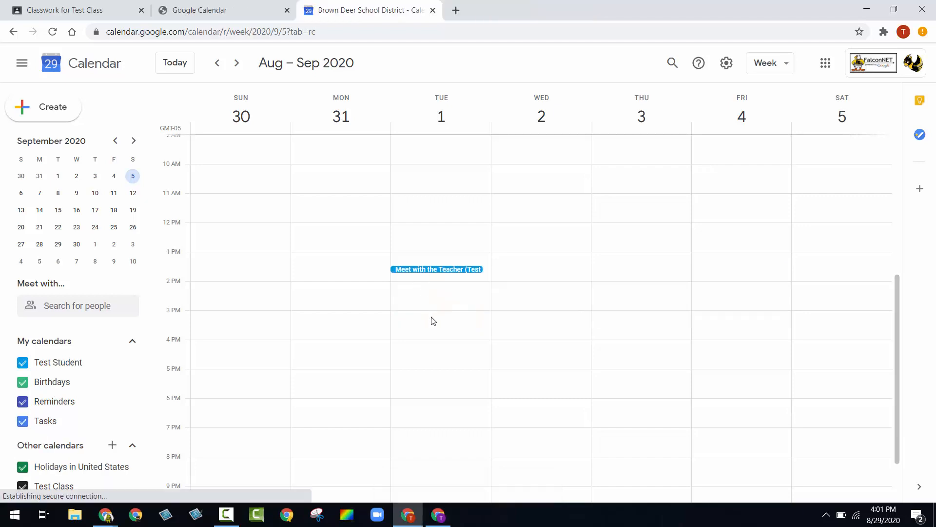